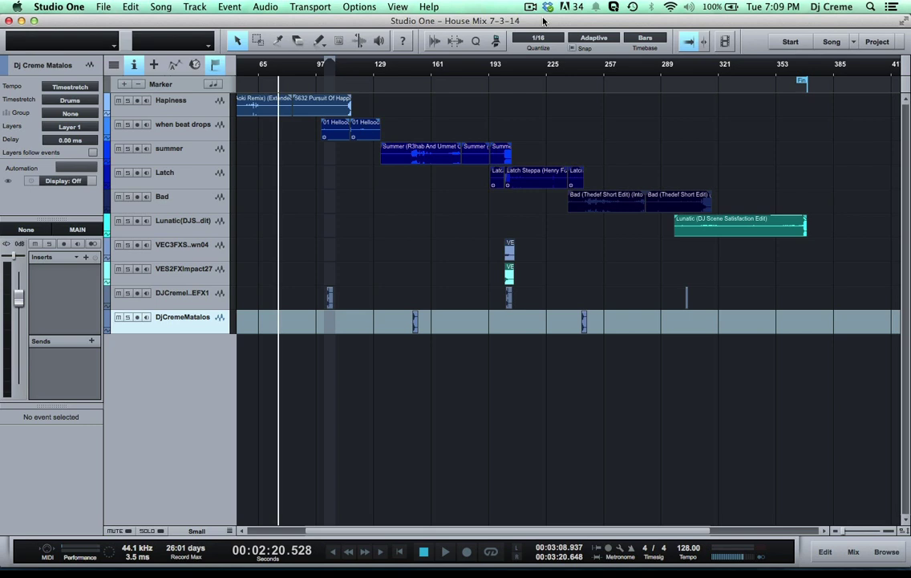
Place the playhead at bar 97 (3:08.030) and zoom in on bars 101–117.
{"action": "key", "text": "e"}
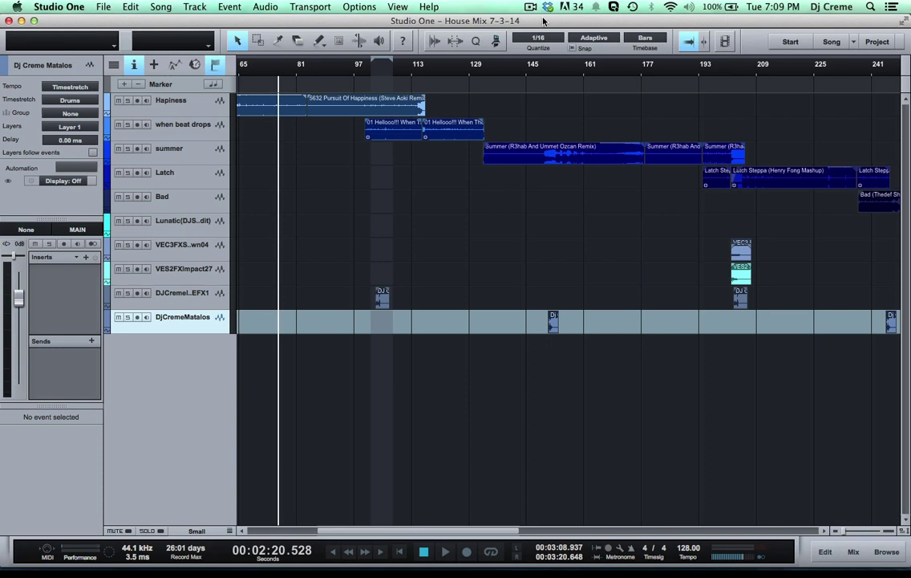
{"action": "key", "text": "w"}
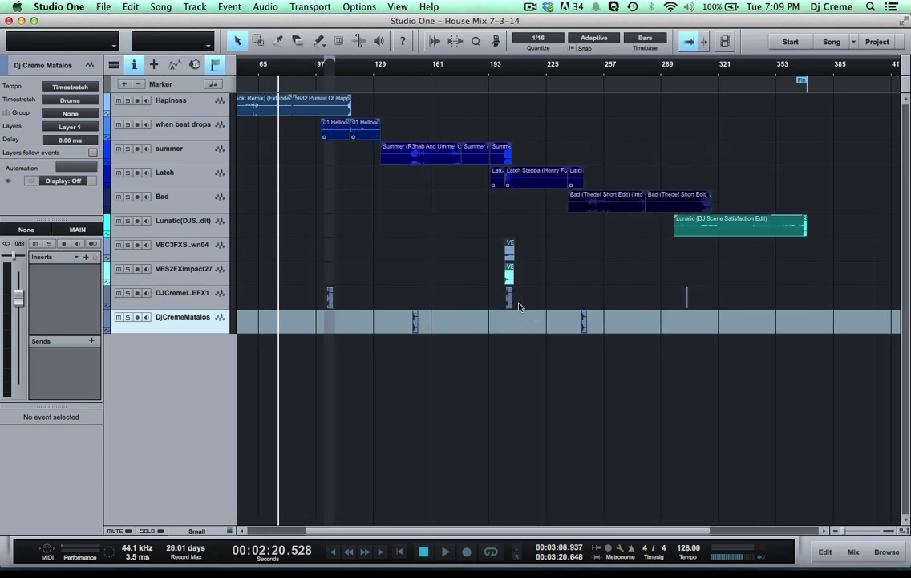
{"action": "left_click", "coordinate": [324, 71]}
{"action": "key", "text": "e"}
{"action": "key", "text": "e"}
{"action": "key", "text": "e"}
{"action": "key", "text": "e"}
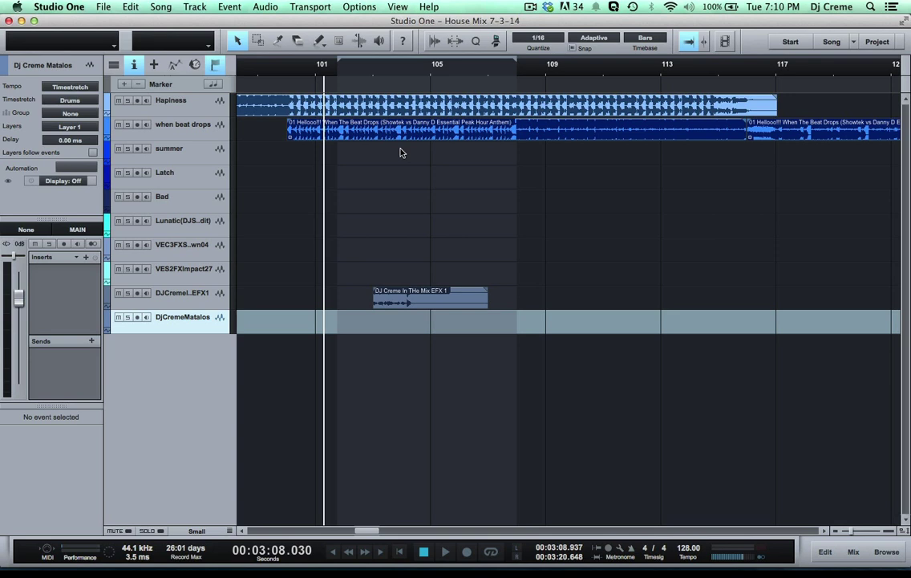
Select the eight tracks from Hapiness to VES2FXImpact27 and route them to a new Bus 1.
{"action": "key", "text": "Up"}
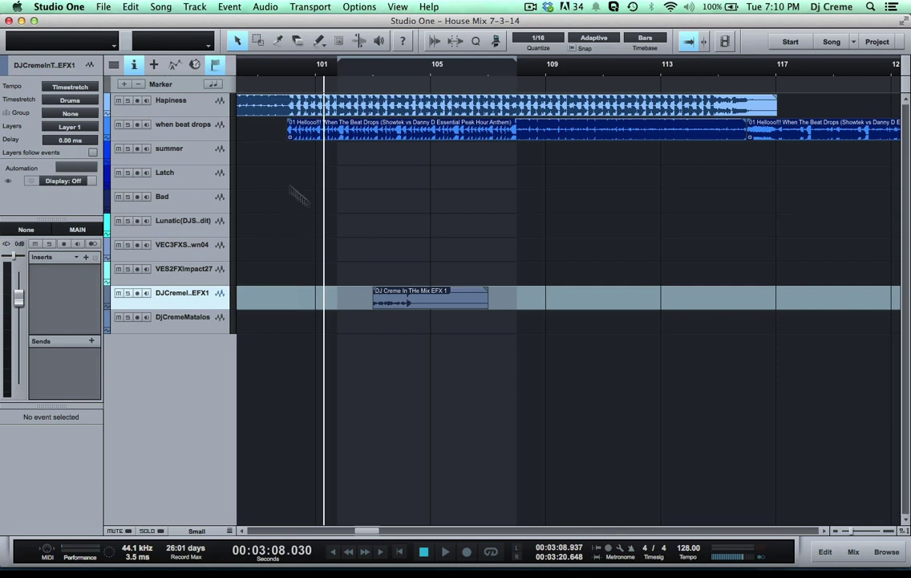
{"action": "left_click", "coordinate": [211, 105]}
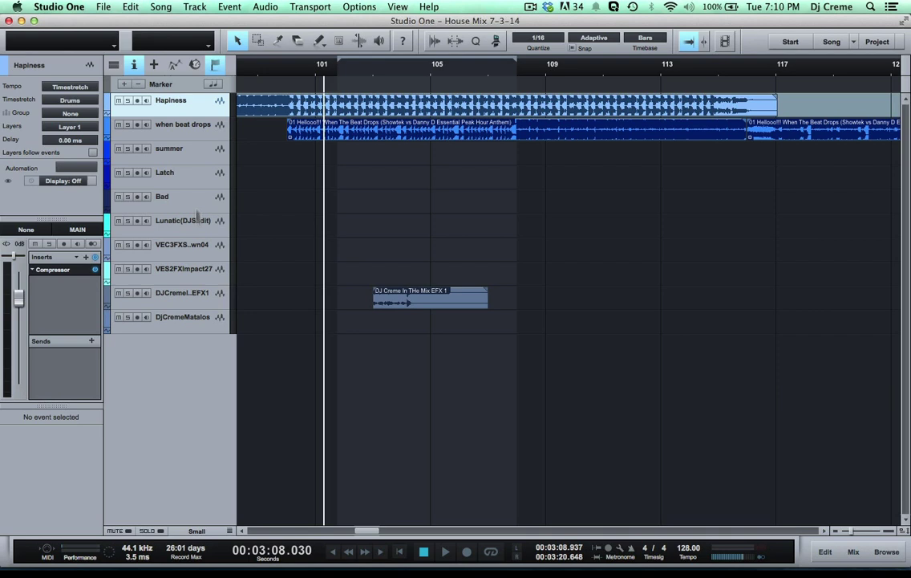
{"action": "left_click", "coordinate": [204, 278], "text": "shift"}
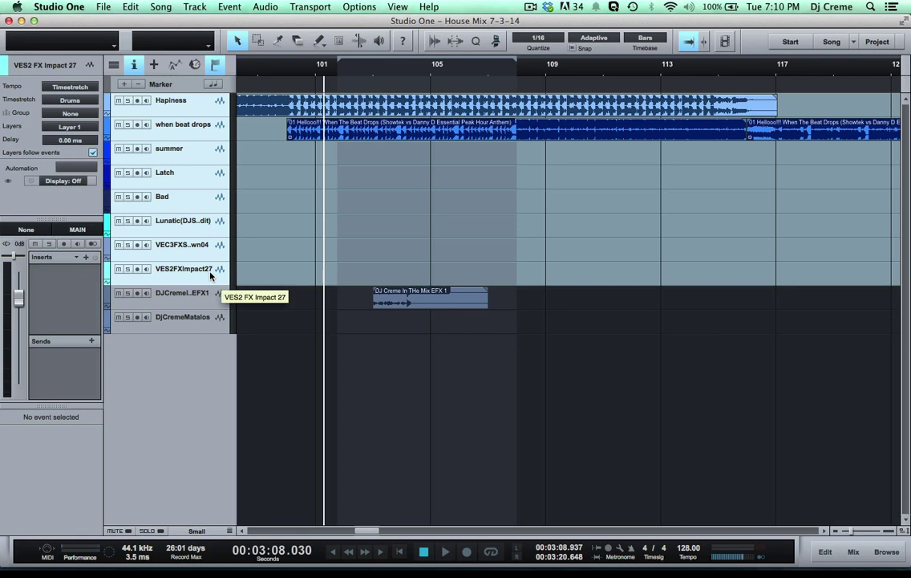
{"action": "right_click", "coordinate": [211, 275]}
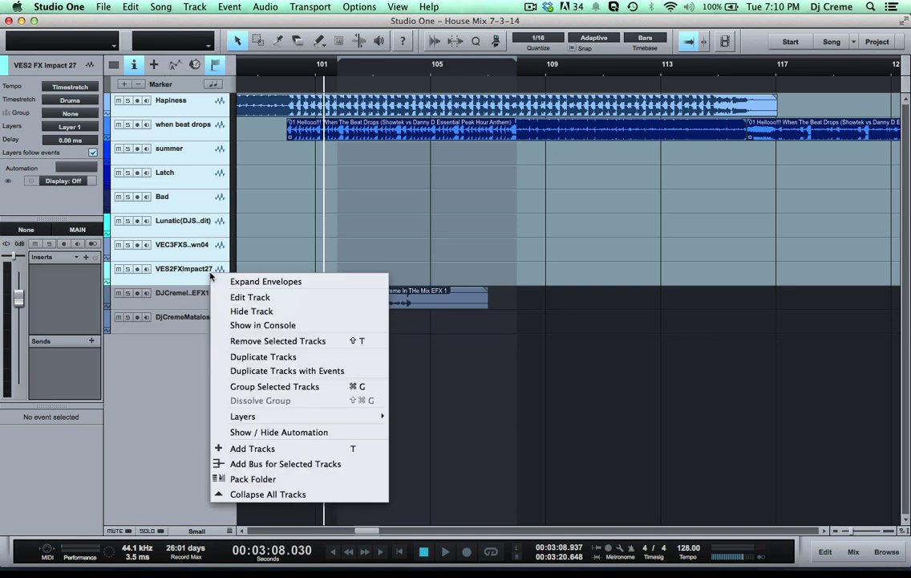
{"action": "left_click", "coordinate": [287, 465]}
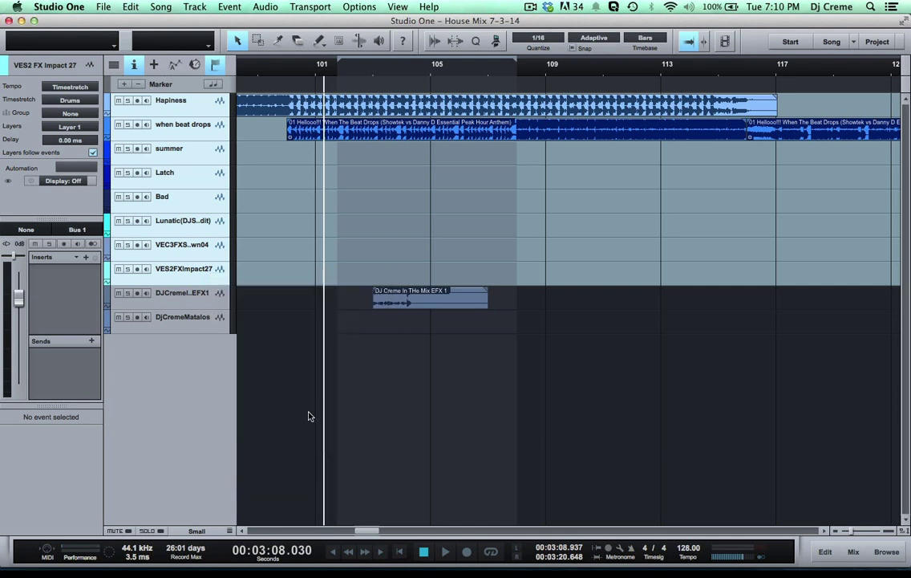
In the Mix console, rename the Bus 1 channel to MUSIC.
{"action": "key", "text": "F3"}
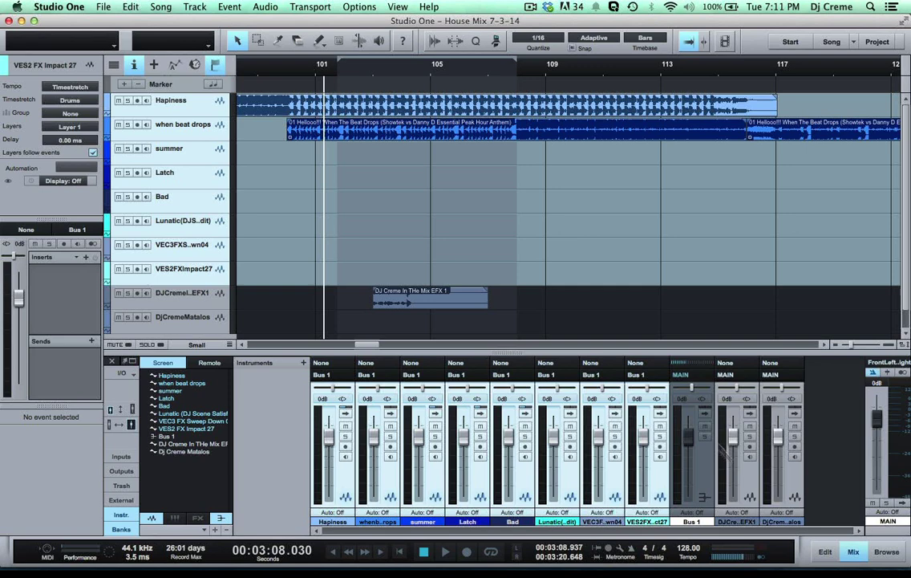
{"action": "left_click", "coordinate": [703, 495]}
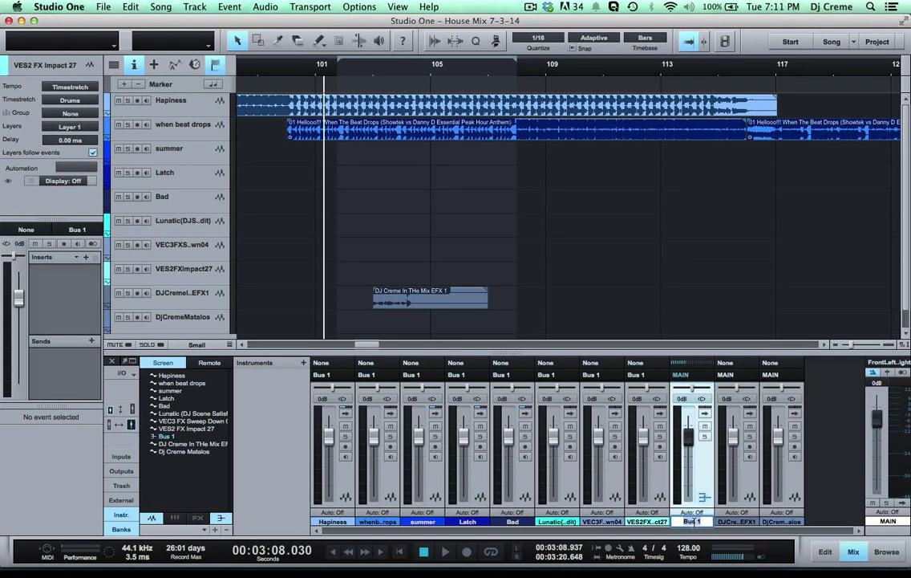
{"action": "double_click", "coordinate": [693, 521]}
{"action": "type", "text": "MUSIC"}
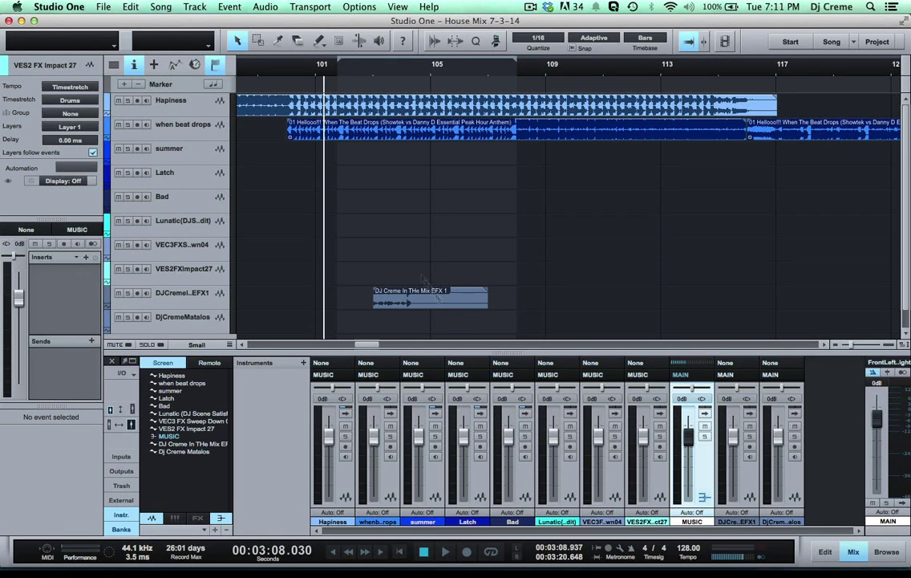
{"action": "left_click", "coordinate": [207, 104]}
{"action": "left_click", "coordinate": [178, 122]}
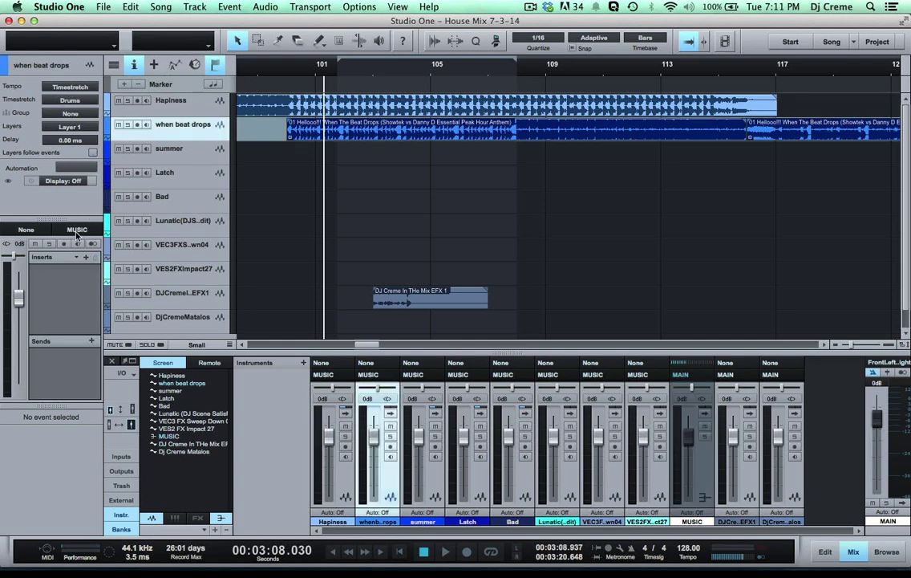
Insert a Compressor on the MUSIC channel's inserts and position its window.
{"action": "left_click", "coordinate": [705, 415]}
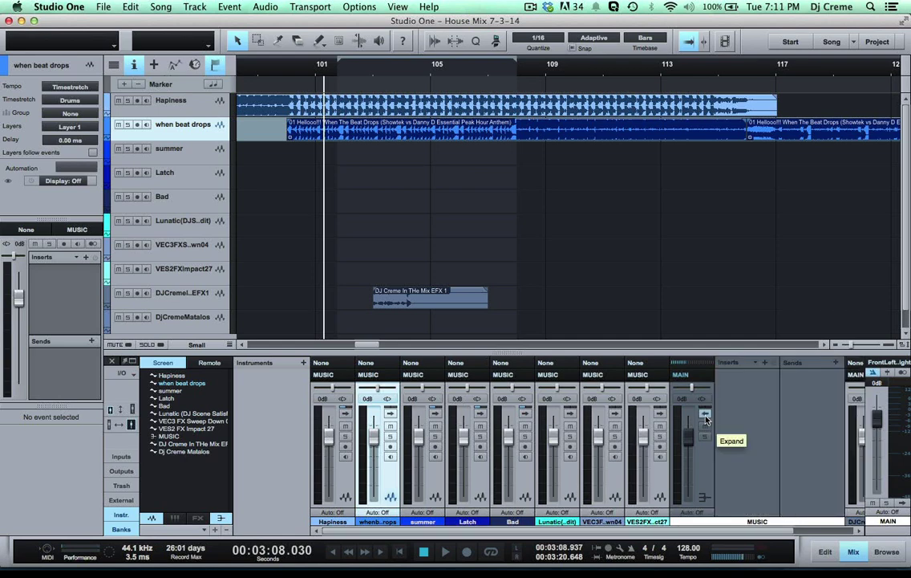
{"action": "left_click", "coordinate": [765, 362]}
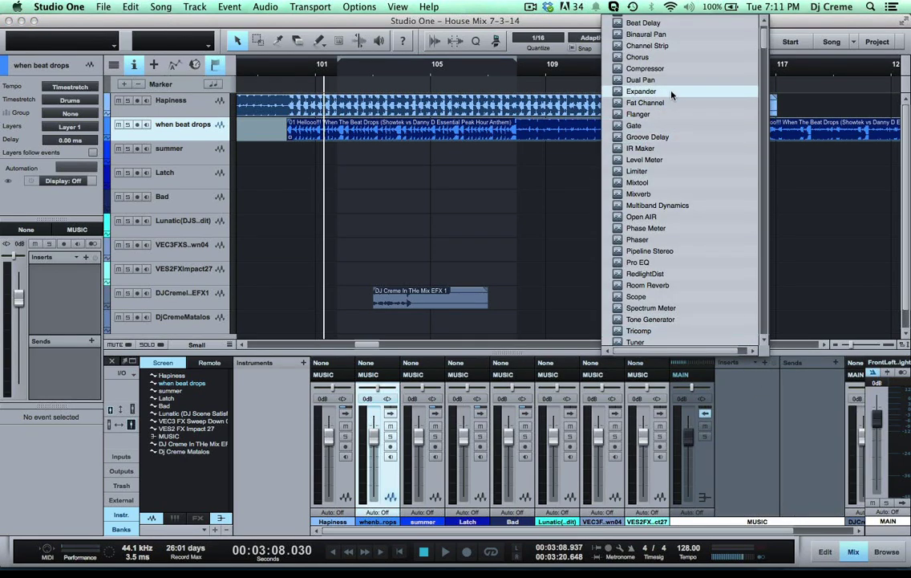
{"action": "left_click", "coordinate": [649, 68]}
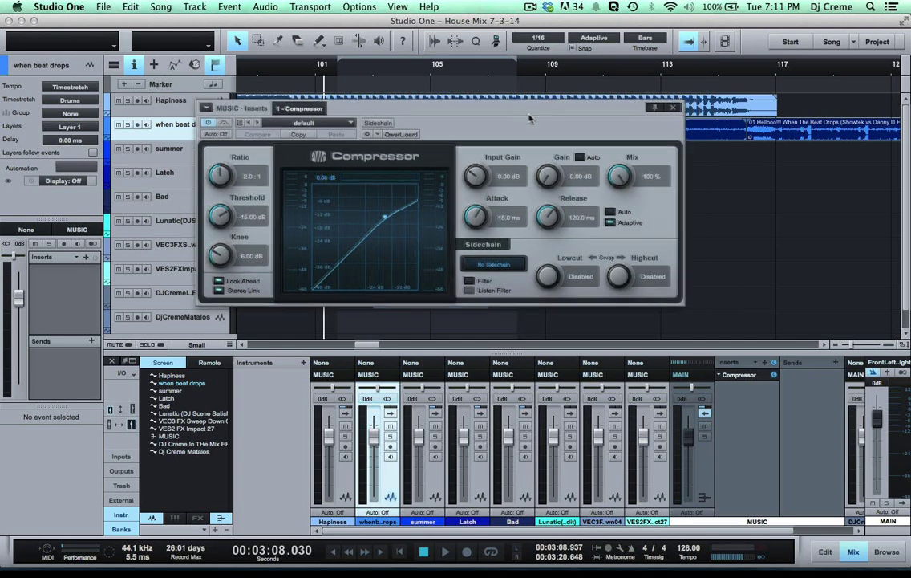
{"action": "left_click_drag", "start_coordinate": [529, 117], "coordinate": [517, 116]}
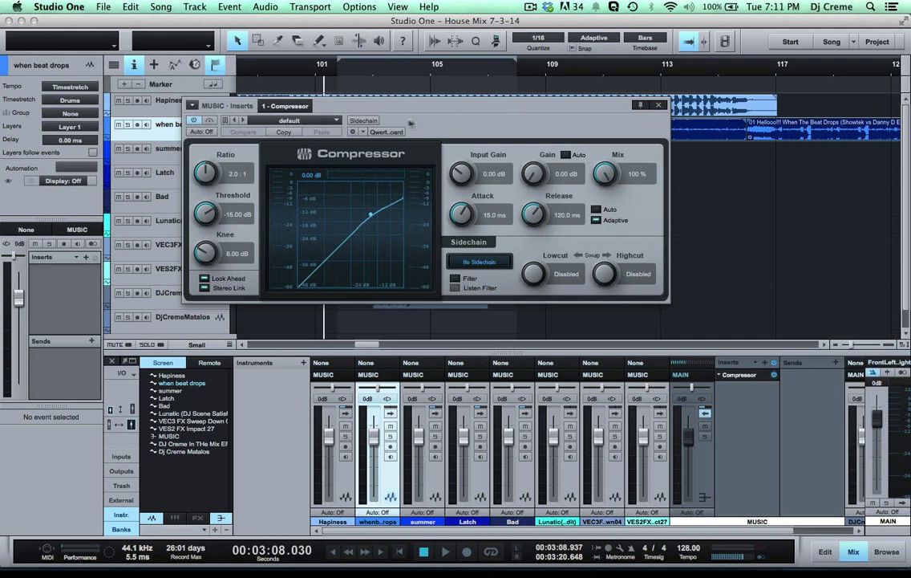
Enable external sidechain and set ratio 9.0:1, attack 0.10 ms, release 48.2 ms.
{"action": "left_click", "coordinate": [363, 121]}
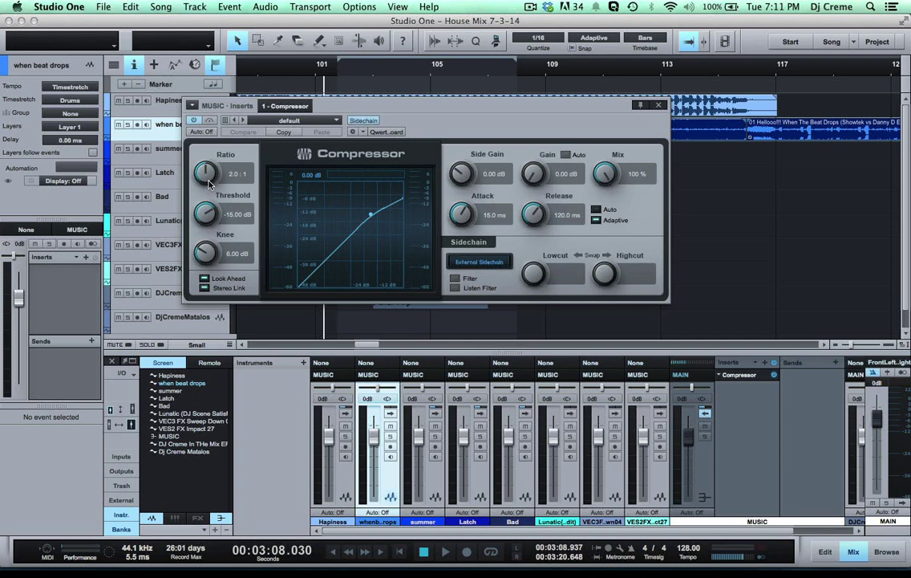
{"action": "left_click_drag", "start_coordinate": [206, 175], "coordinate": [207, 148]}
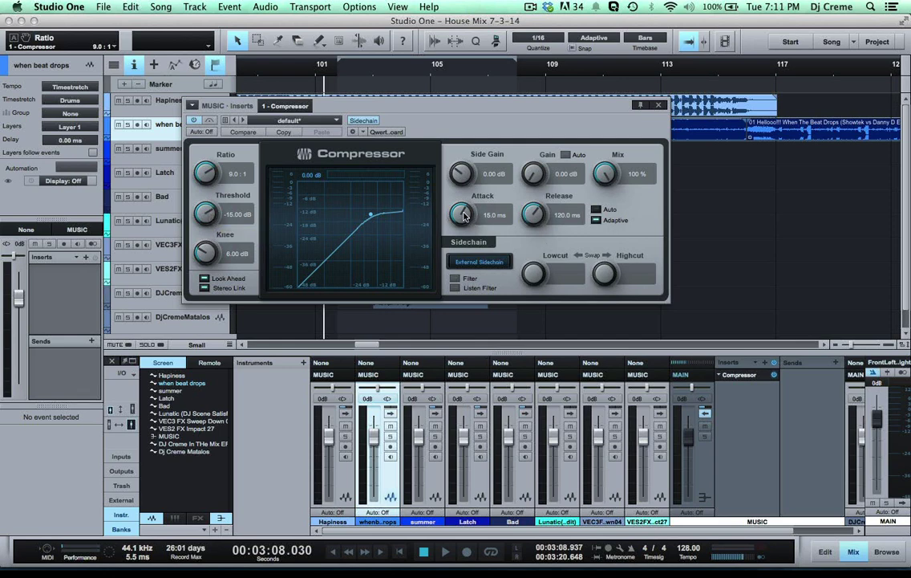
{"action": "left_click_drag", "start_coordinate": [463, 213], "coordinate": [459, 222]}
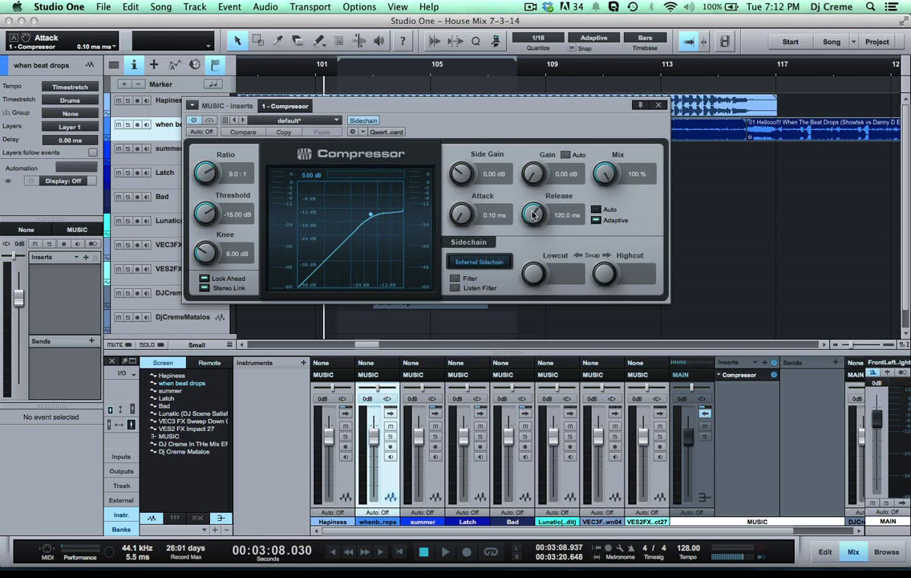
{"action": "left_click_drag", "start_coordinate": [534, 213], "coordinate": [533, 227]}
Move the Compressor window to the right and dismiss its preset menu.
{"action": "left_click_drag", "start_coordinate": [372, 105], "coordinate": [520, 112]}
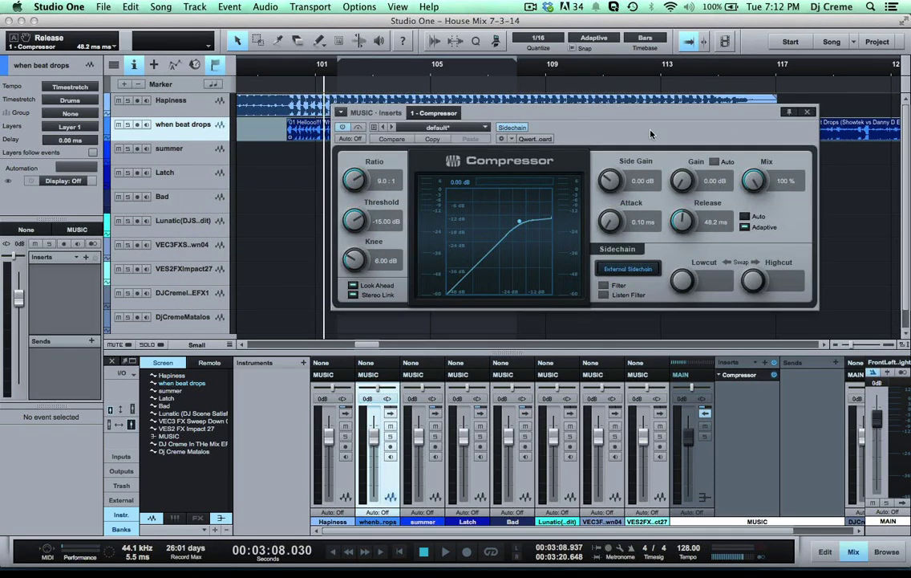
{"action": "left_click", "coordinate": [373, 128]}
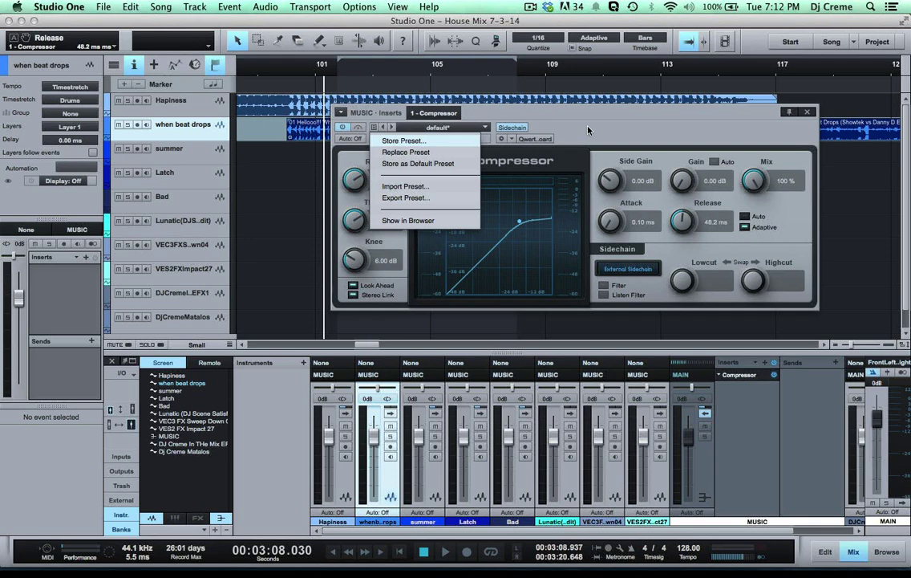
{"action": "left_click", "coordinate": [521, 117]}
Close the compressor and add a Sidechain - MUSIC send on the drop effects track.
{"action": "key", "text": "super+w"}
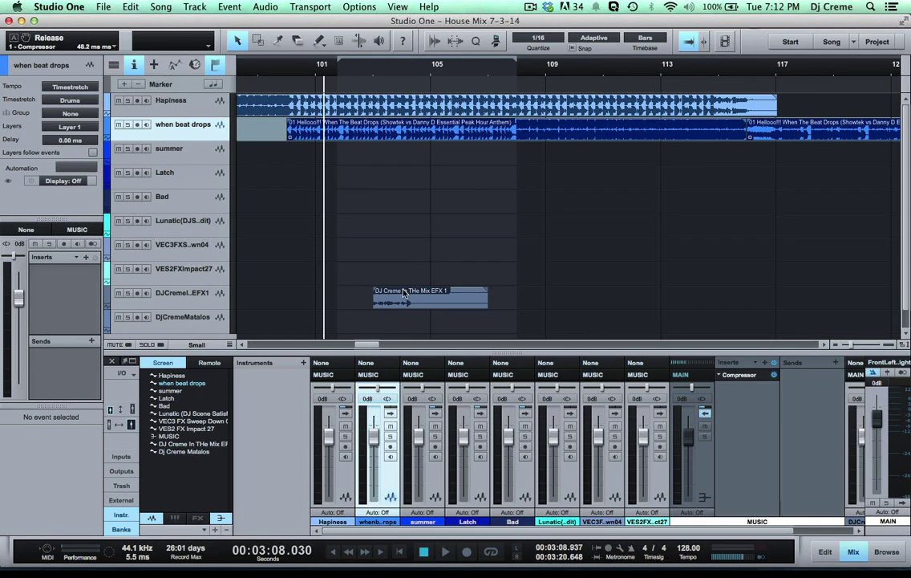
{"action": "left_click", "coordinate": [205, 307]}
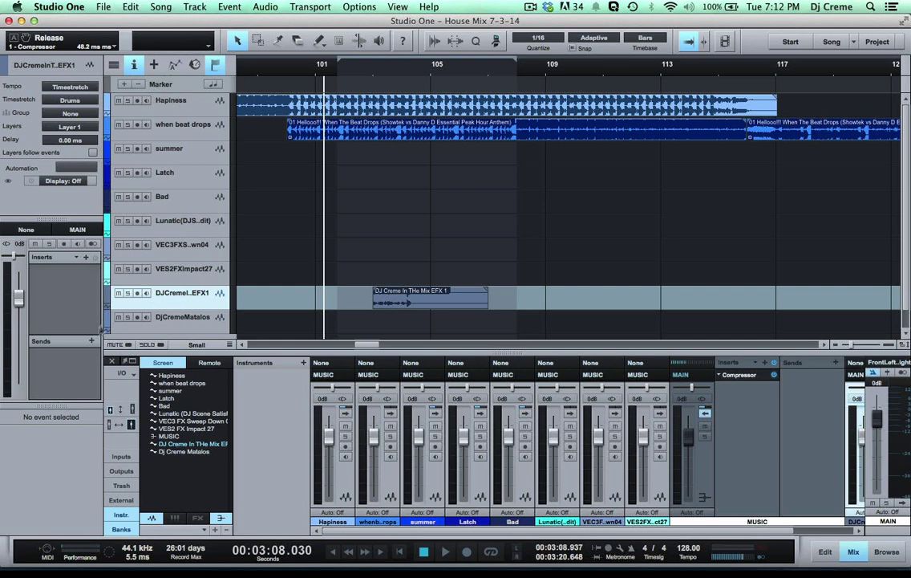
{"action": "left_click", "coordinate": [91, 342]}
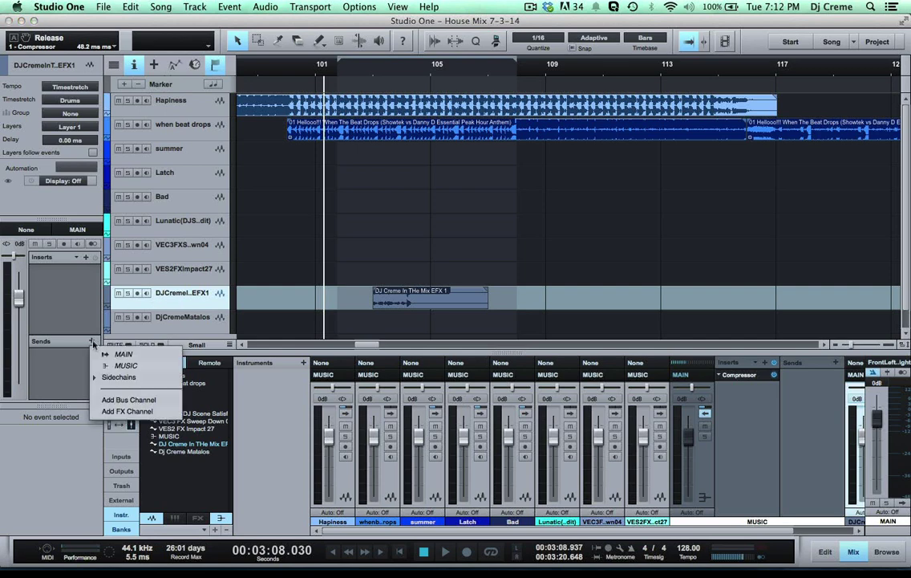
{"action": "left_click", "coordinate": [110, 378]}
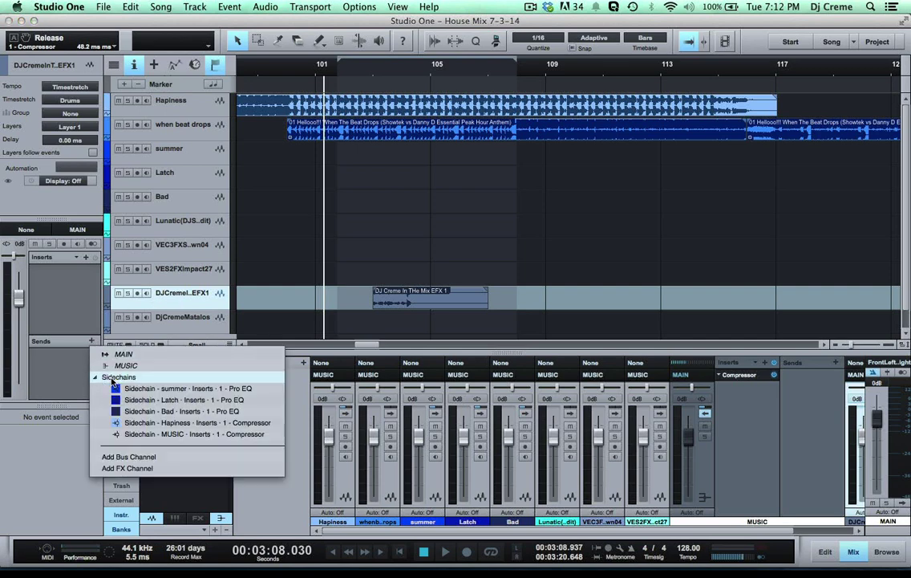
{"action": "left_click", "coordinate": [164, 434]}
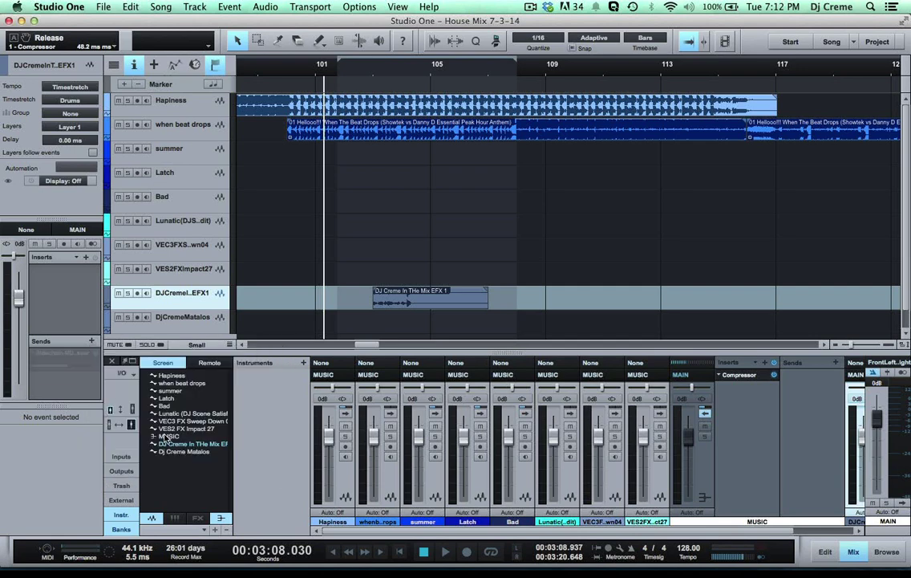
Add a Sidechain - MUSIC send on the Dj Creme Matalos drop track and enable looping.
{"action": "left_click", "coordinate": [190, 324]}
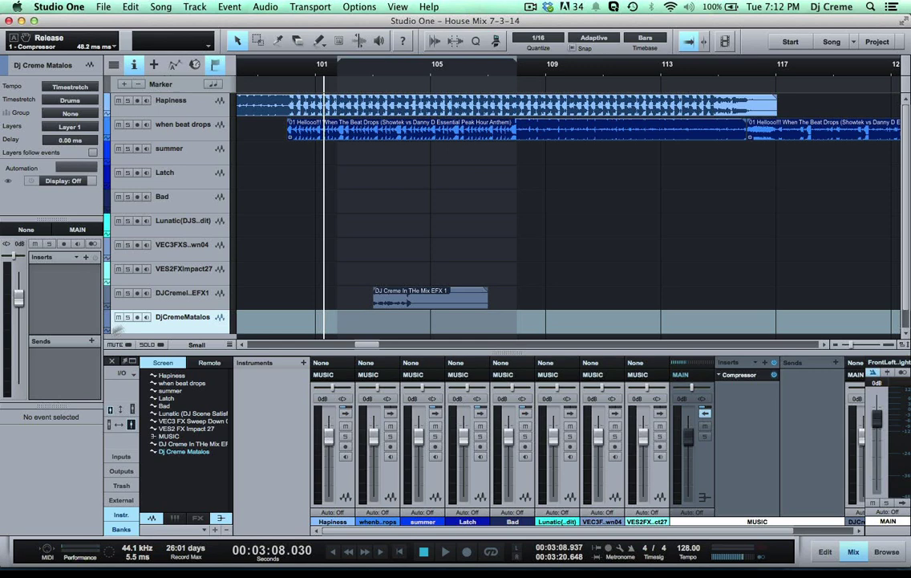
{"action": "left_click", "coordinate": [92, 341]}
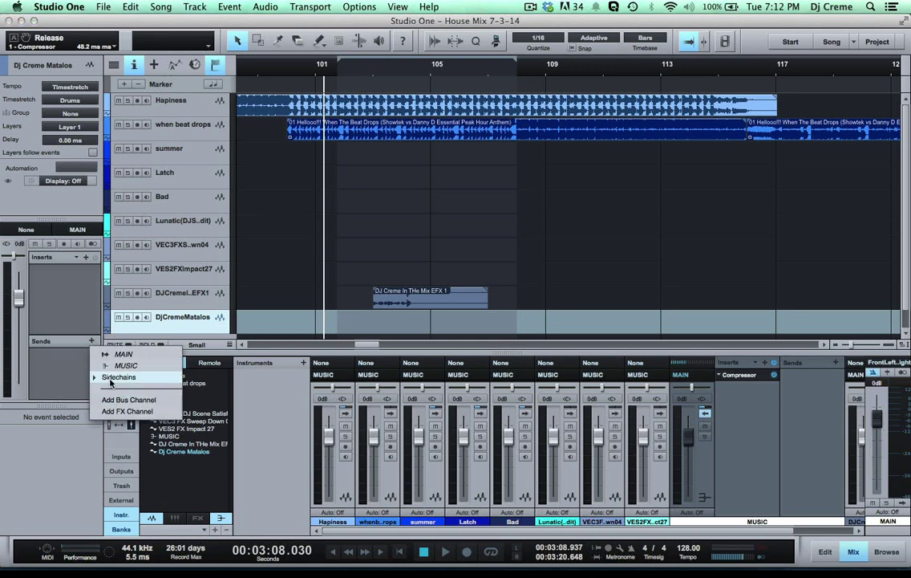
{"action": "left_click", "coordinate": [119, 377]}
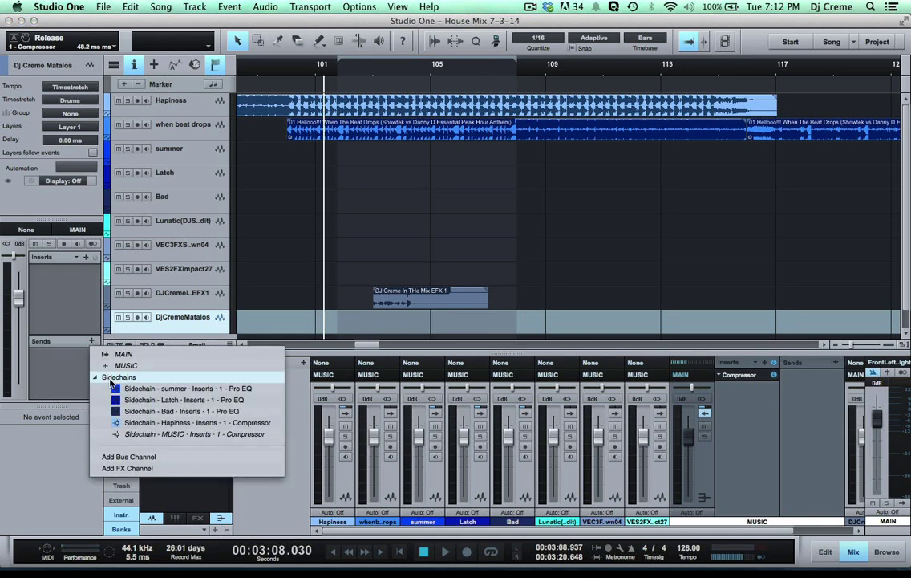
{"action": "left_click", "coordinate": [141, 435]}
{"action": "scroll", "coordinate": [273, 256], "scroll_direction": "down", "scroll_amount": 1}
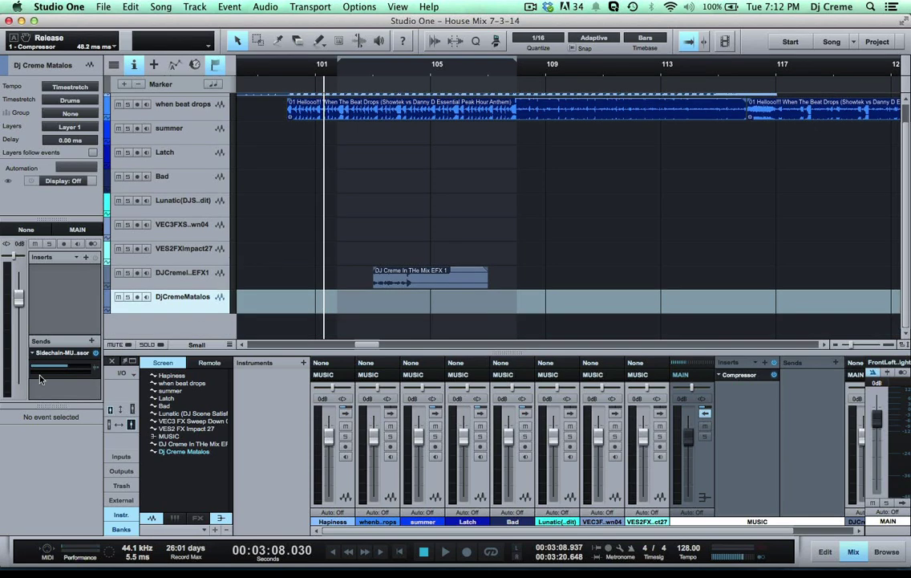
{"action": "mouse_move", "coordinate": [51, 369]}
{"action": "key", "text": "slash"}
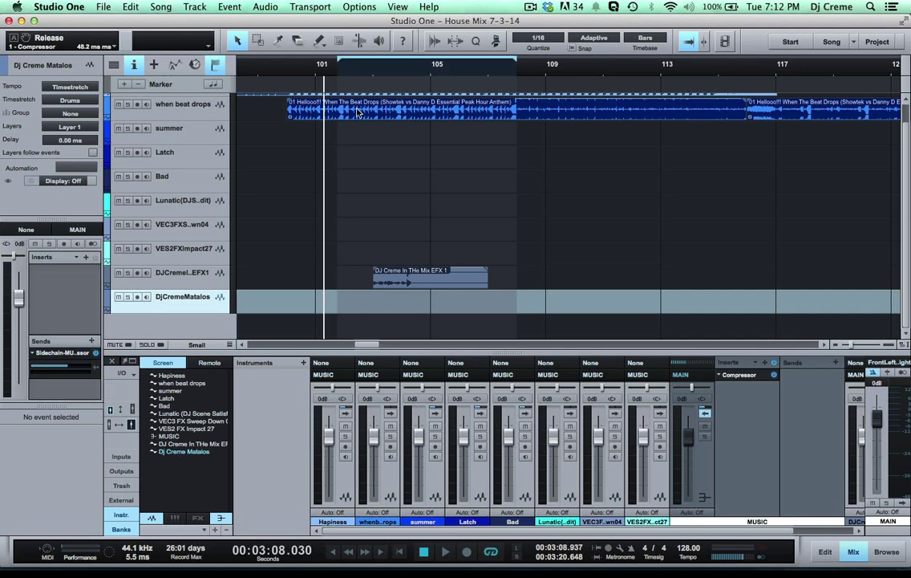
Open the MUSIC bus Compressor and play the loop to hear the current ducking.
{"action": "left_click", "coordinate": [739, 375]}
{"action": "left_click_drag", "start_coordinate": [628, 127], "coordinate": [667, 49]}
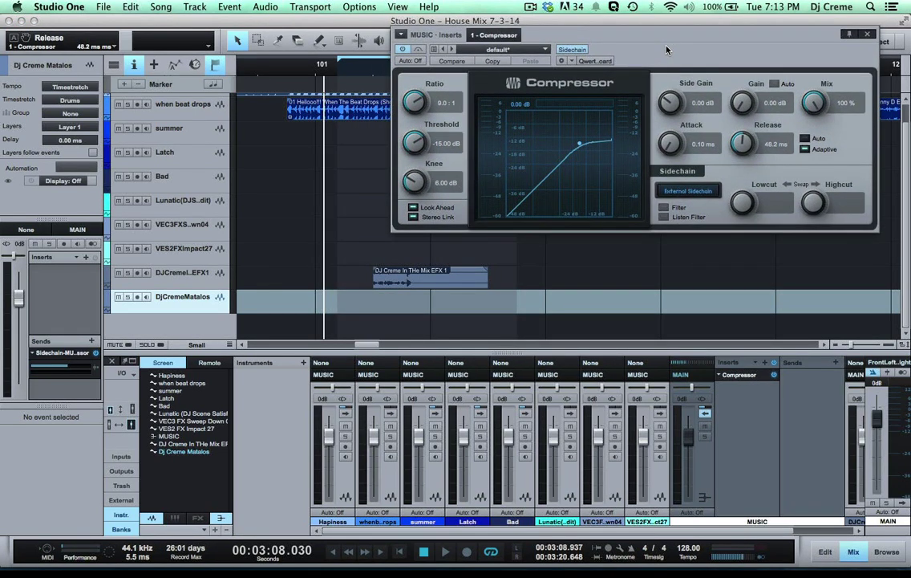
{"action": "key", "text": "space"}
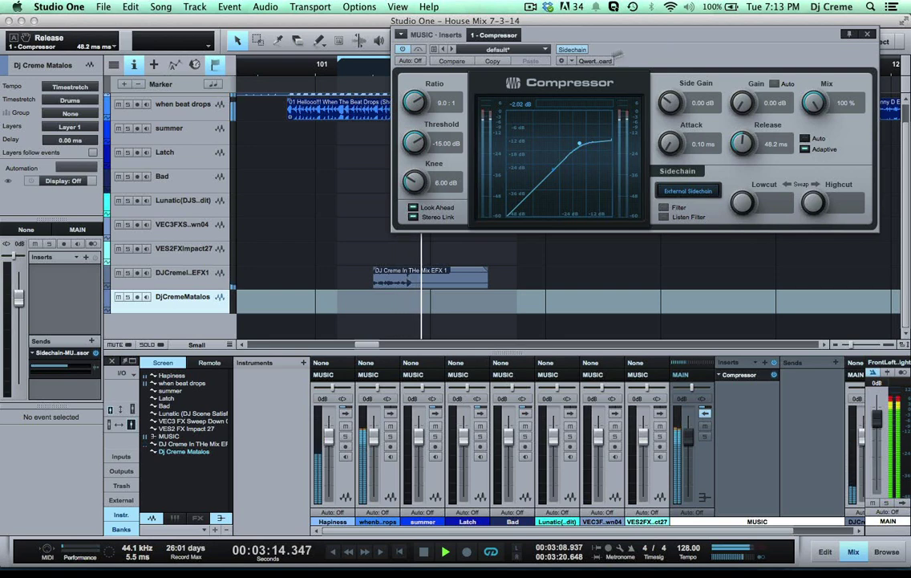
{"action": "key", "text": "space"}
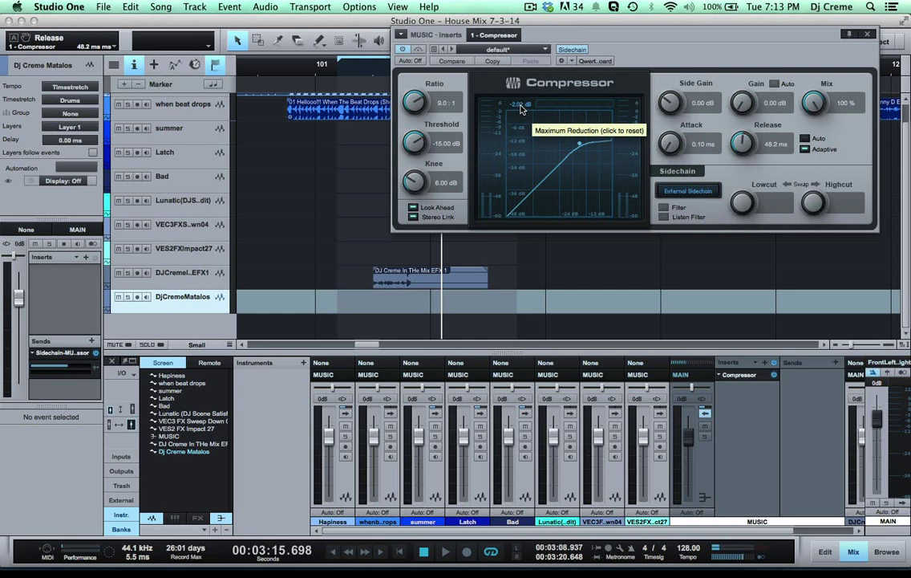
Reset Max Reduction, lower the threshold to -20.28 dB, and replay to compare.
{"action": "left_click", "coordinate": [519, 108]}
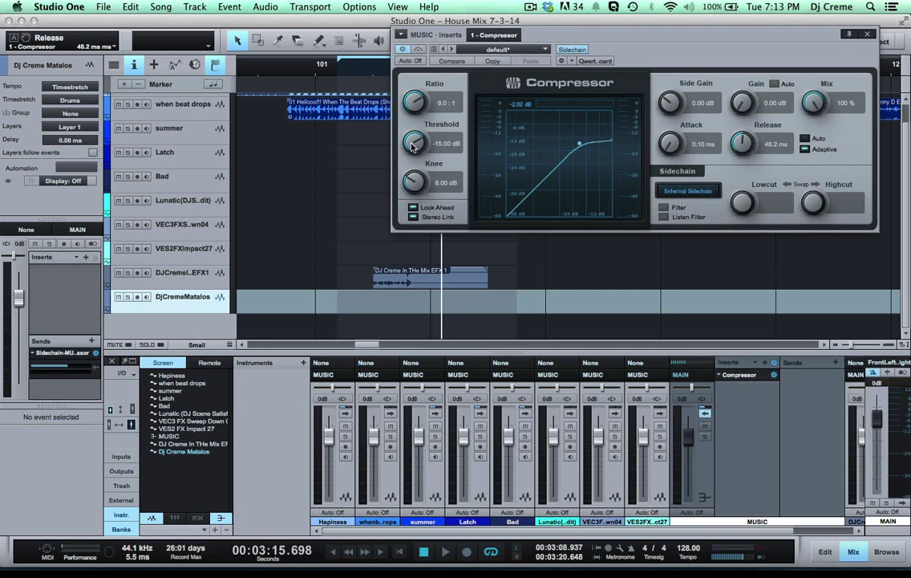
{"action": "left_click_drag", "start_coordinate": [410, 140], "coordinate": [411, 160]}
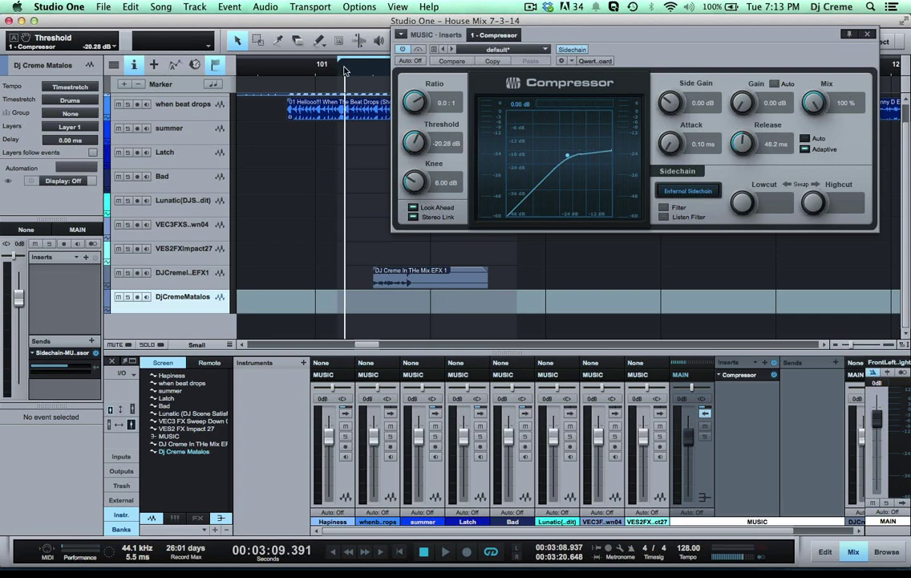
{"action": "key", "text": "space"}
{"action": "left_click", "coordinate": [204, 281]}
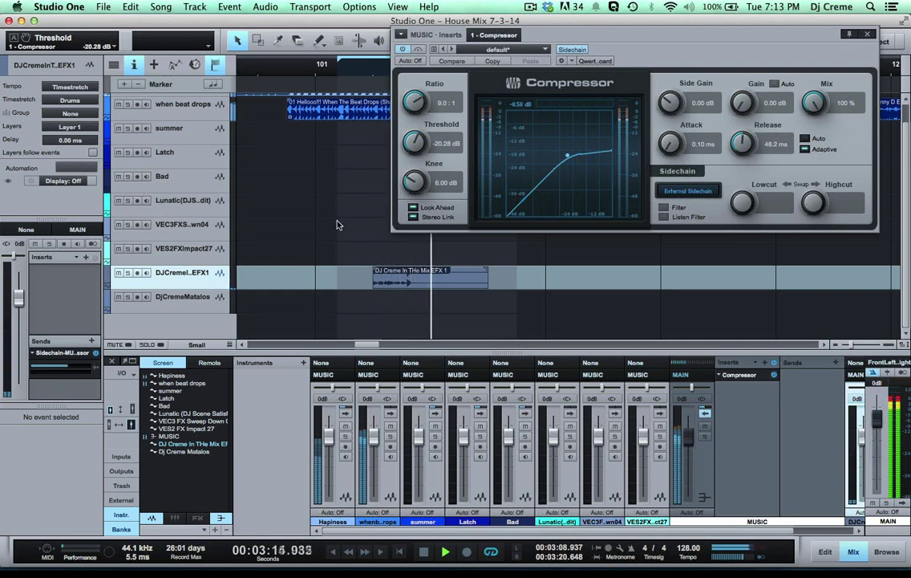
{"action": "key", "text": "space"}
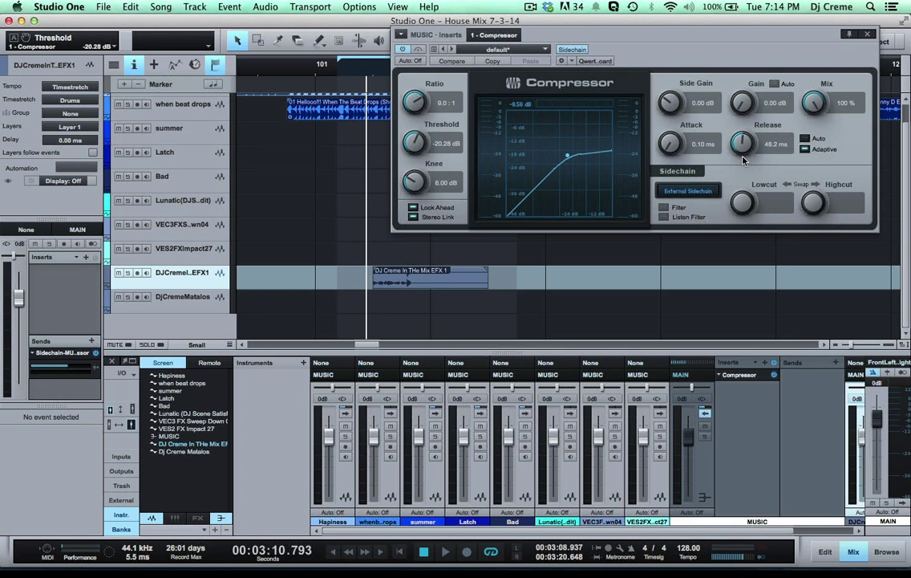
Raise the Compressor release to 50.1 ms and play from just before the drop.
{"action": "mouse_move", "coordinate": [743, 151]}
{"action": "left_mouse_down"}
{"action": "mouse_move", "coordinate": [741, 168]}
{"action": "mouse_move", "coordinate": [741, 117]}
{"action": "mouse_move", "coordinate": [743, 144]}
{"action": "left_mouse_up"}
{"action": "left_click", "coordinate": [342, 72]}
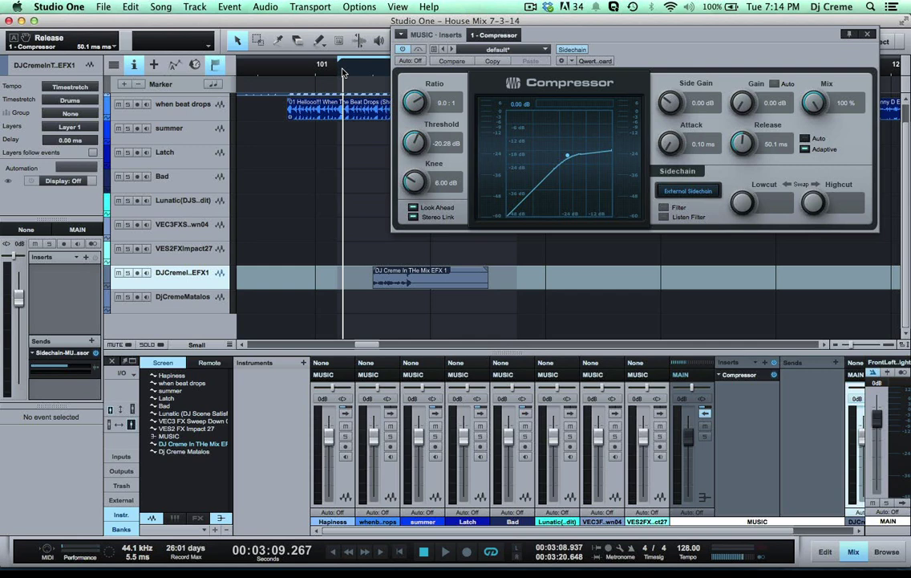
{"action": "key", "text": "space"}
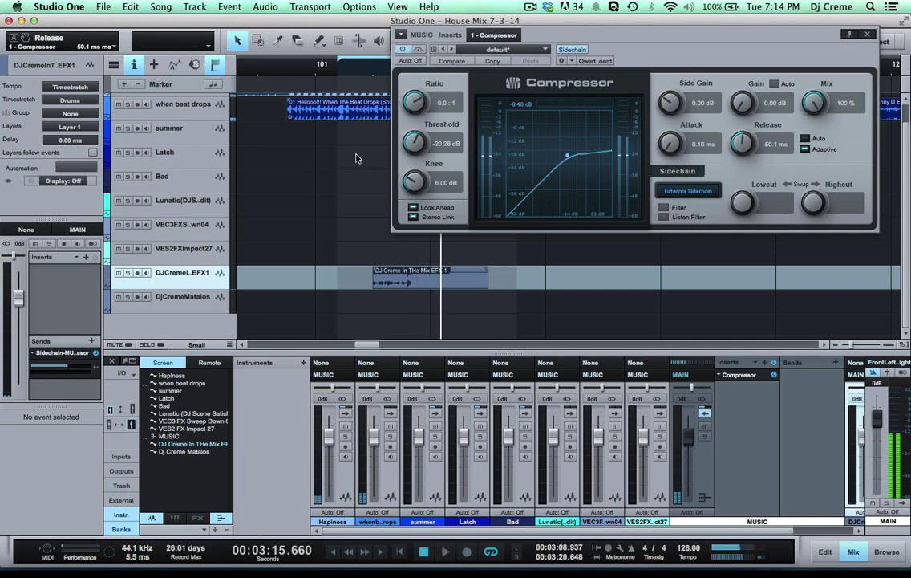
Close the Compressor, play the drop at bar 201, then zoom back out and stop.
{"action": "key", "text": "super+w"}
{"action": "key", "text": "w"}
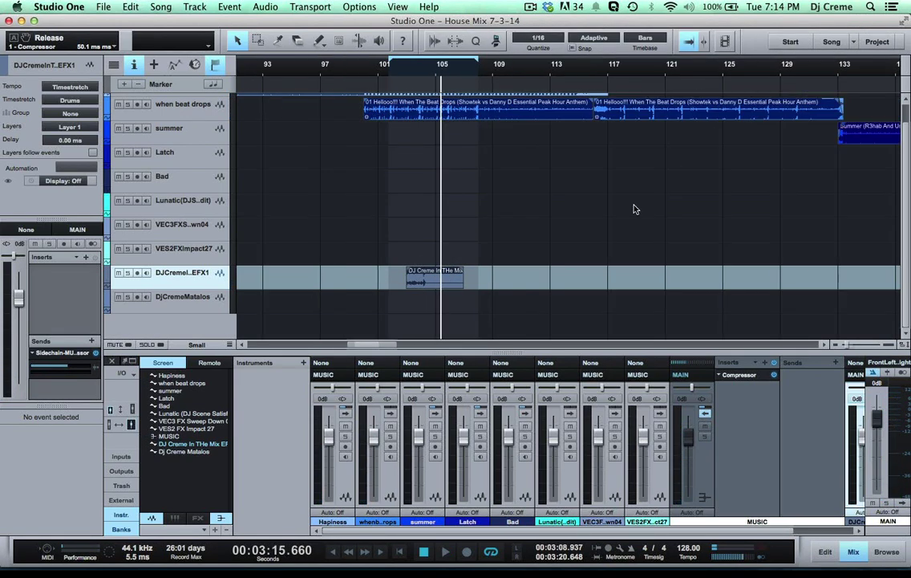
{"action": "key", "text": "w"}
{"action": "key", "text": "w"}
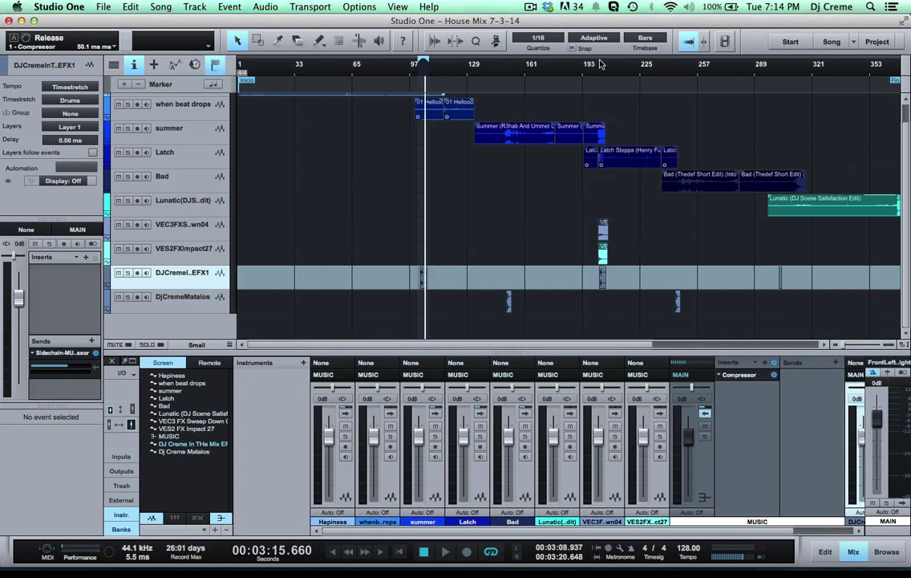
{"action": "left_click", "coordinate": [597, 64]}
{"action": "key", "text": "e"}
{"action": "key", "text": "e"}
{"action": "key", "text": "e"}
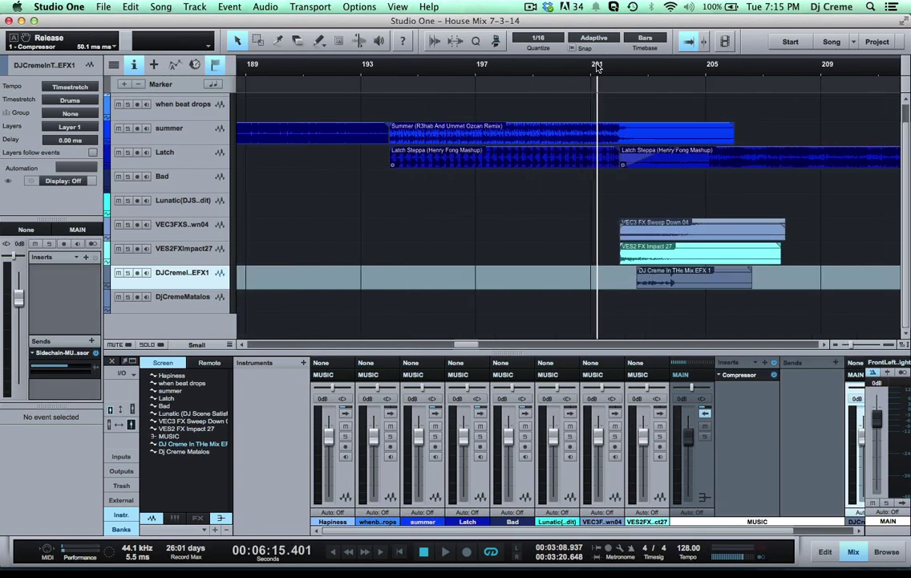
{"action": "key", "text": "space"}
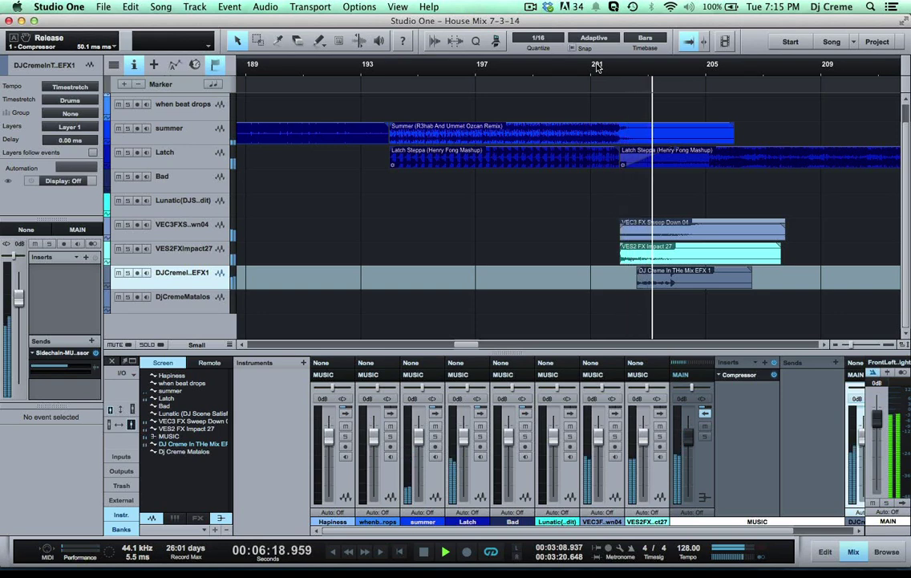
{"action": "key", "text": "w"}
{"action": "key", "text": "w"}
{"action": "key", "text": "w"}
{"action": "key", "text": "w"}
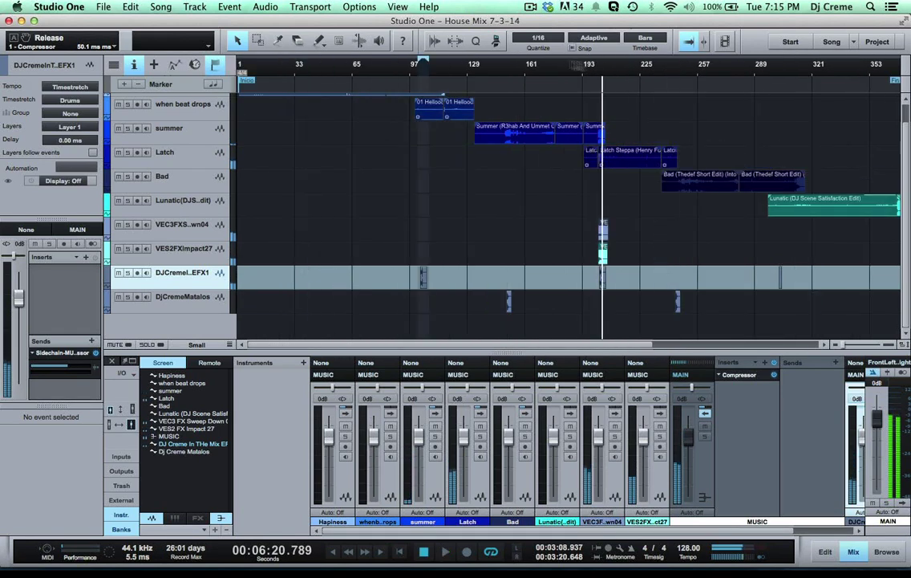
{"action": "key", "text": "space"}
Move the Dj Creme Matalos drop to bar 146 and play it from just before.
{"action": "key", "text": "e"}
{"action": "key", "text": "e"}
{"action": "key", "text": "e"}
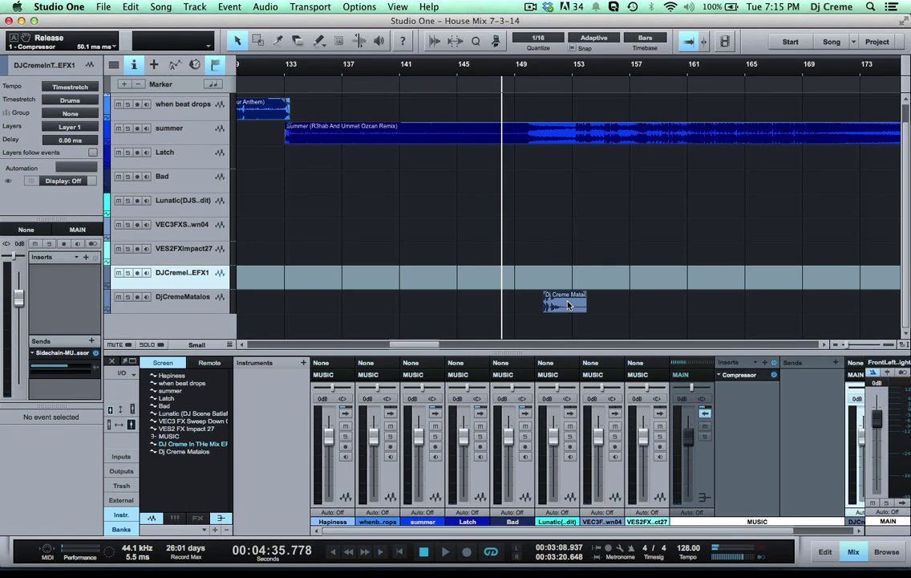
{"action": "left_click_drag", "start_coordinate": [568, 305], "coordinate": [500, 304]}
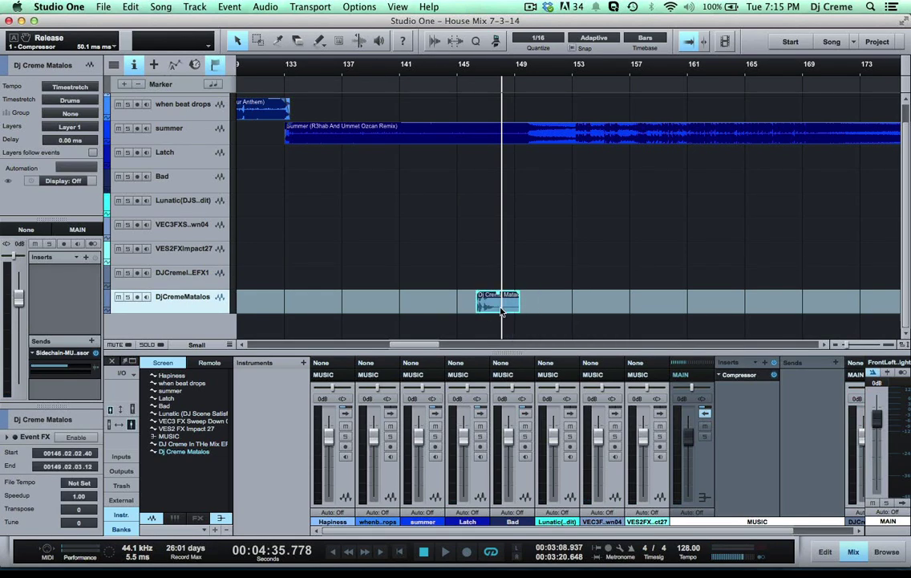
{"action": "left_click", "coordinate": [469, 64]}
{"action": "key", "text": "space"}
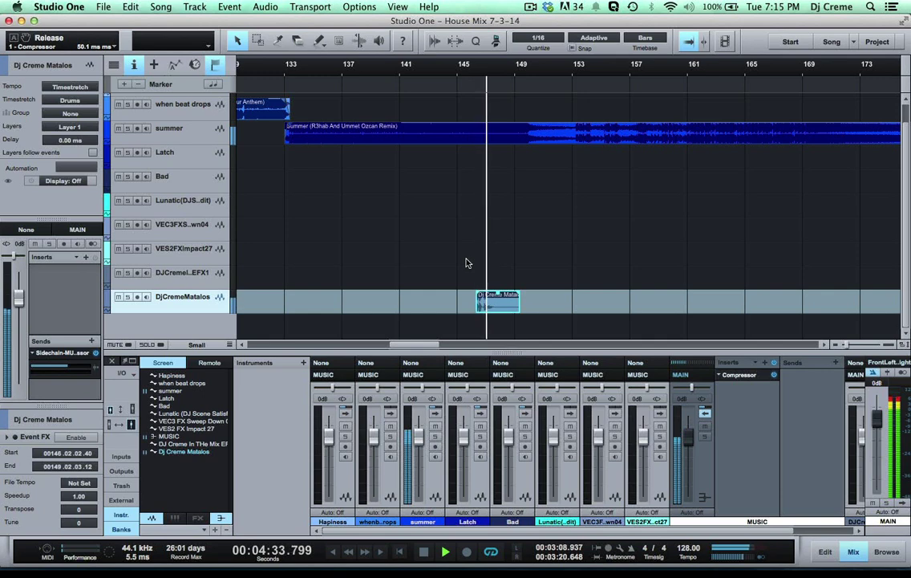
{"action": "left_click", "coordinate": [470, 65]}
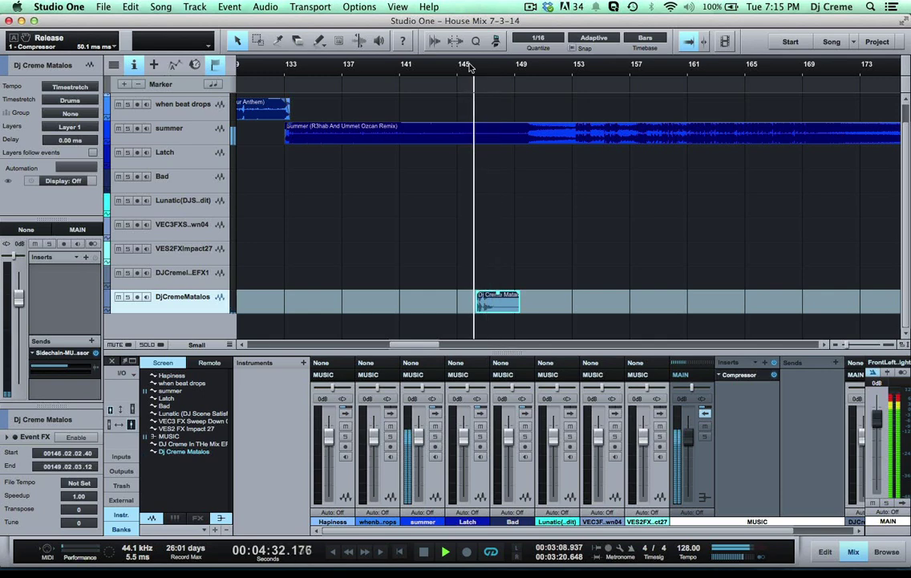
{"action": "key", "text": "e"}
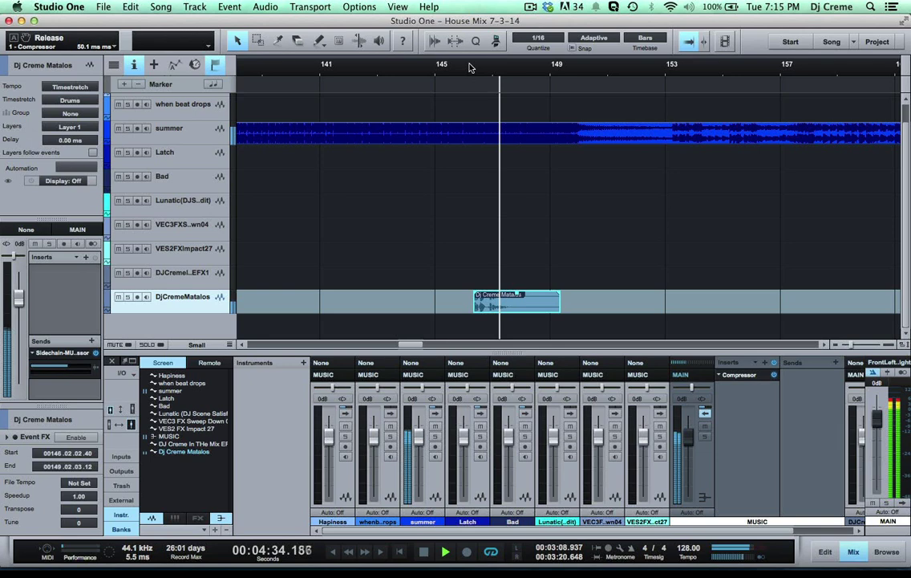
{"action": "key", "text": "w"}
{"action": "key", "text": "w"}
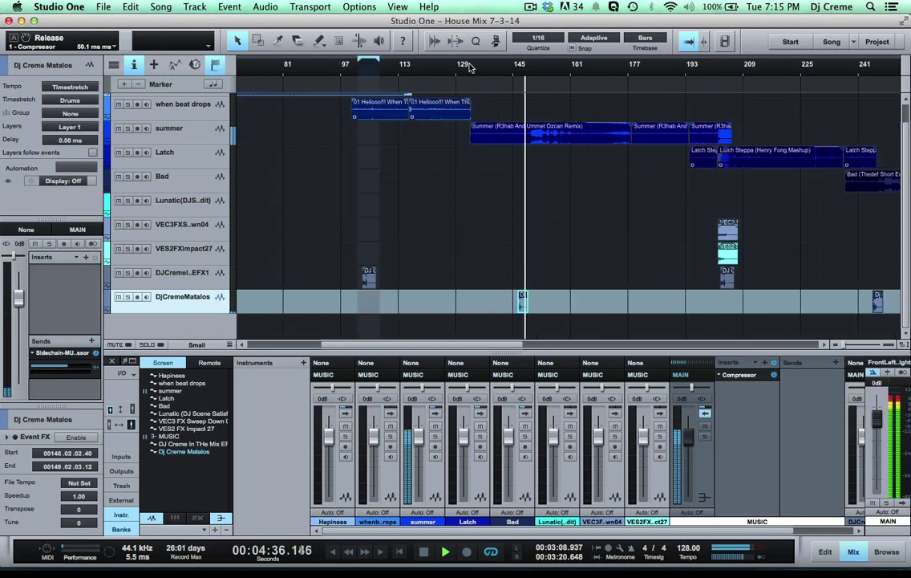
{"action": "key", "text": "space"}
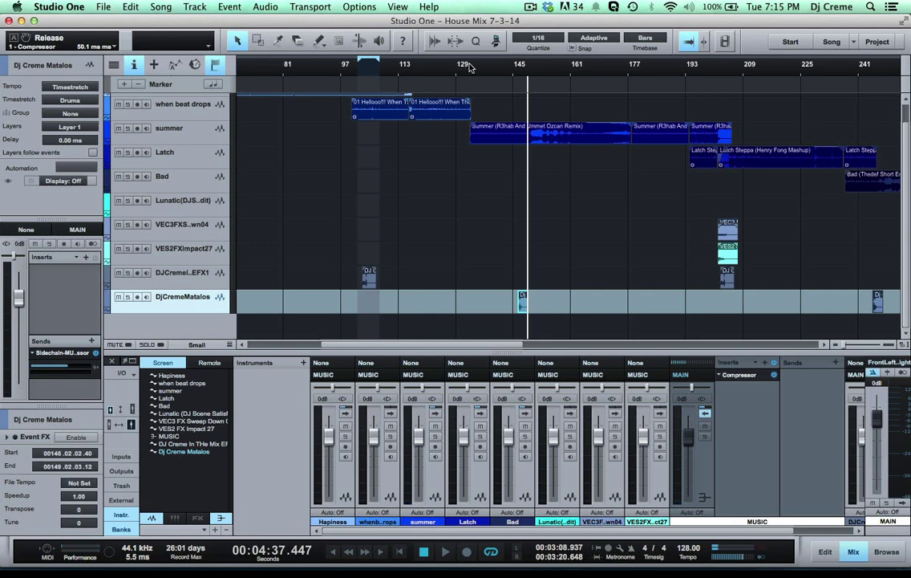
{"action": "key", "text": "w"}
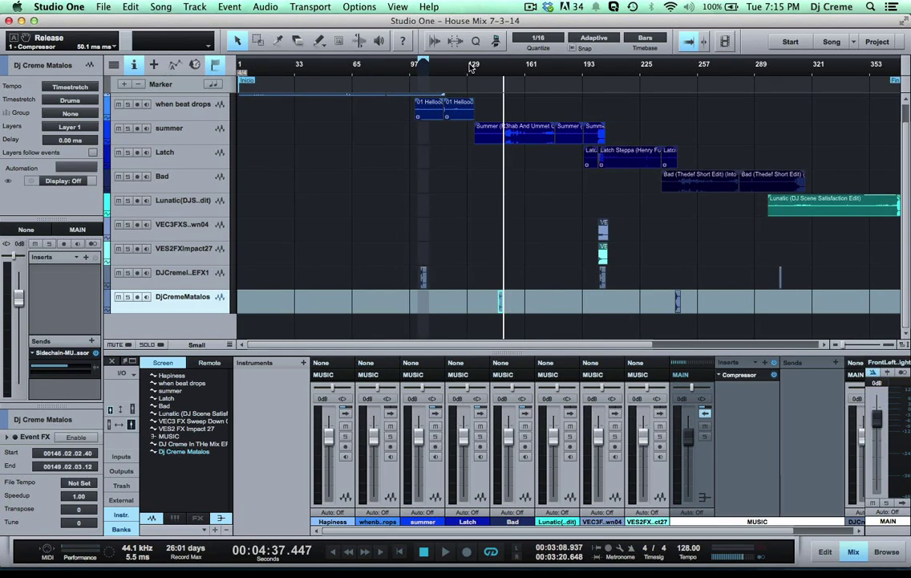
{"action": "key", "text": "w"}
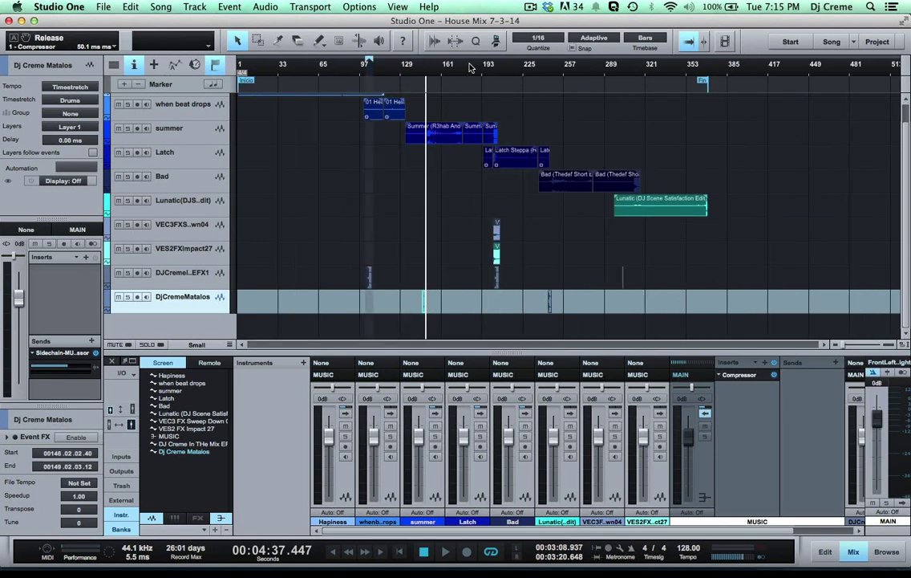